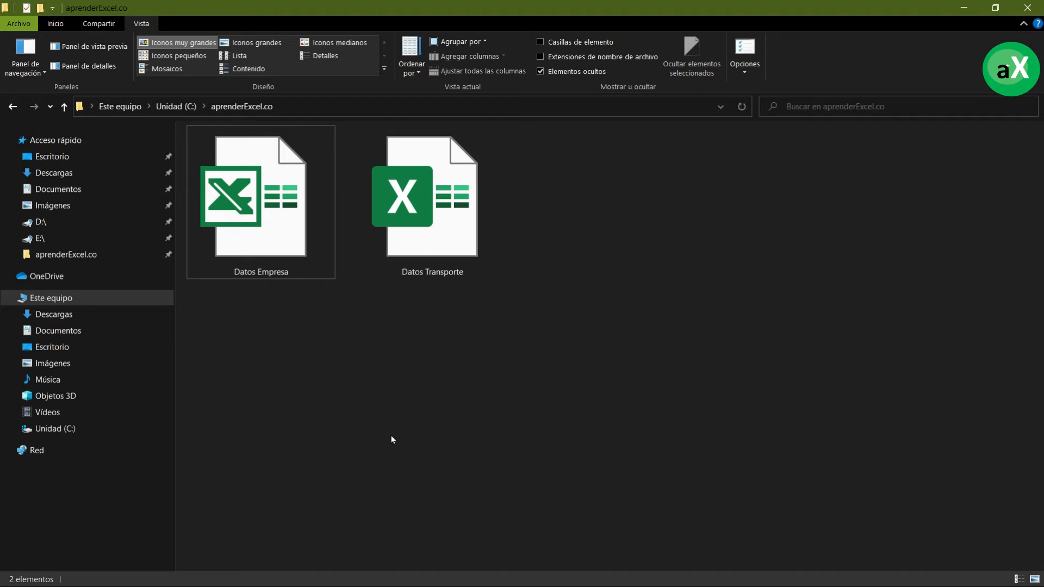
# Show the file name extensions in the aprenderExcel.co folder and select each of the two workbooks in turn.
pyautogui.click(140, 26)
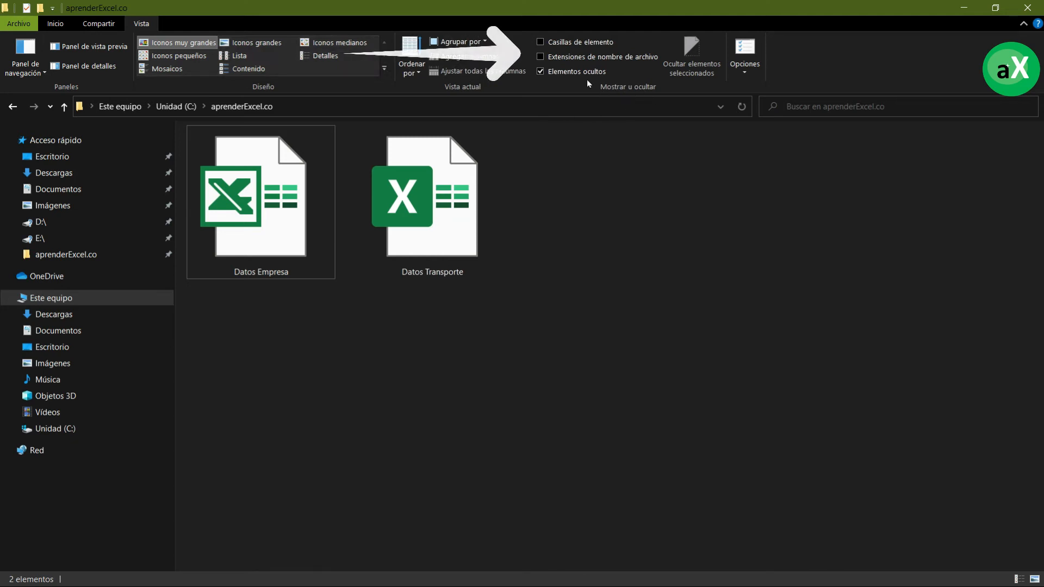
pyautogui.click(541, 57)
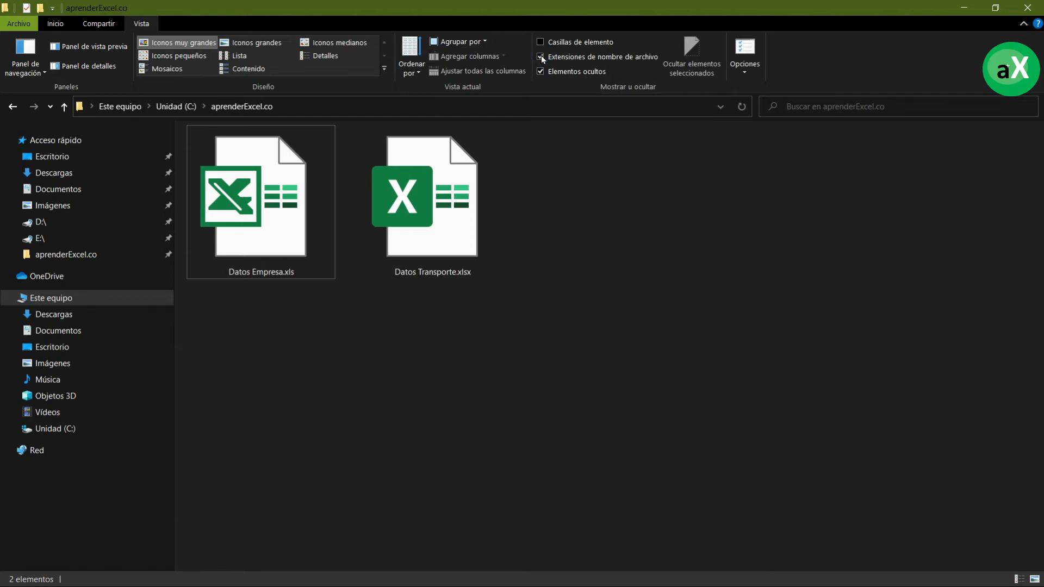
pyautogui.click(282, 272)
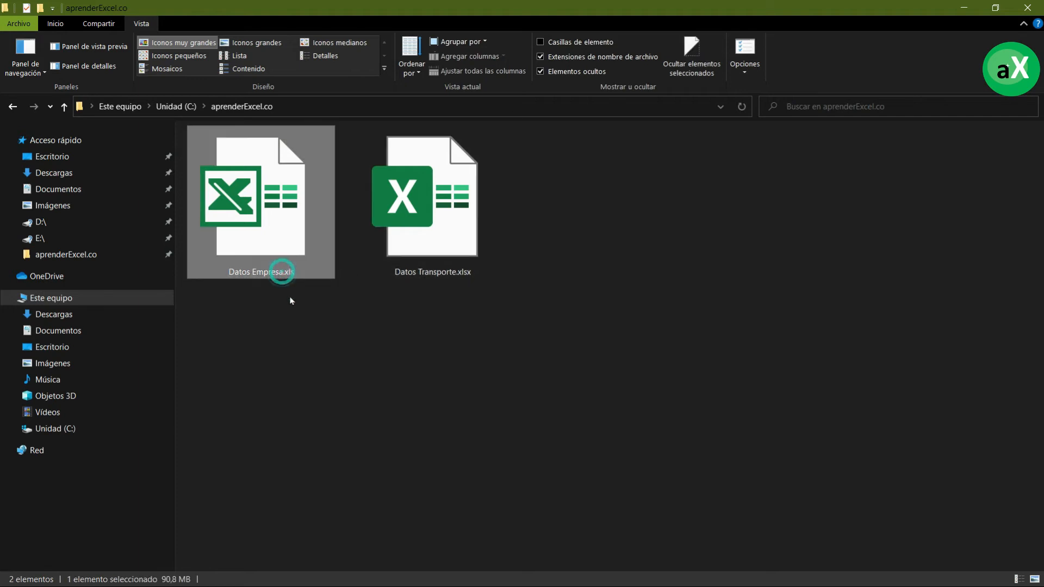
pyautogui.click(426, 227)
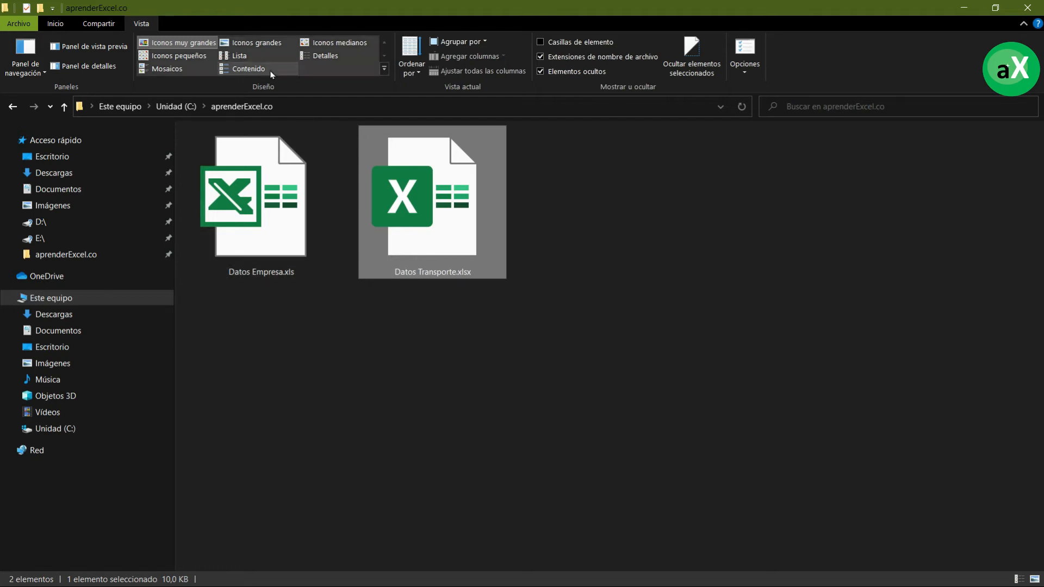
# Switch the folder to the Detalles layout and sort its files by Tipo in descending order.
pyautogui.click(322, 57)
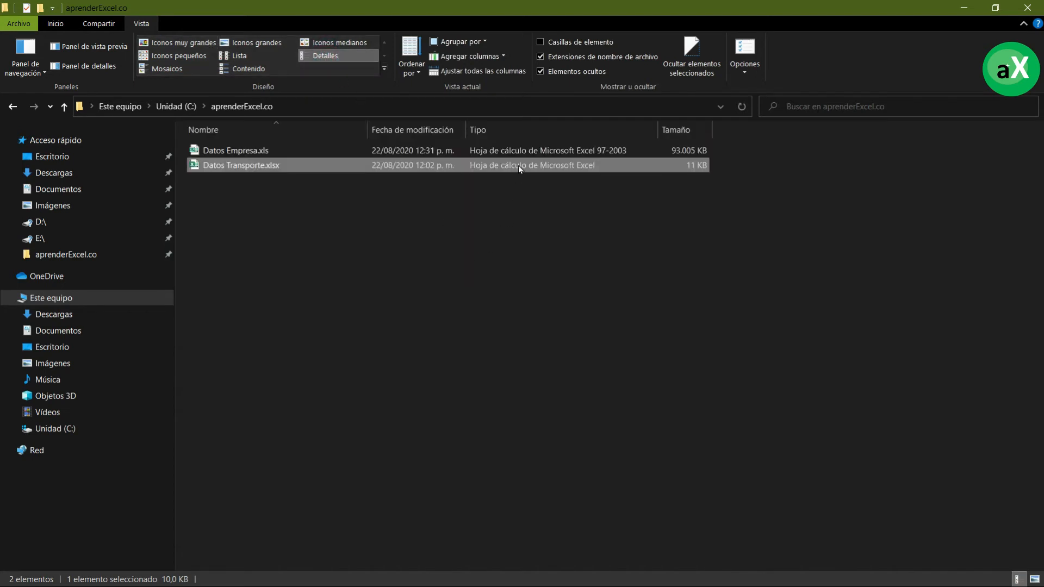
pyautogui.click(523, 130)
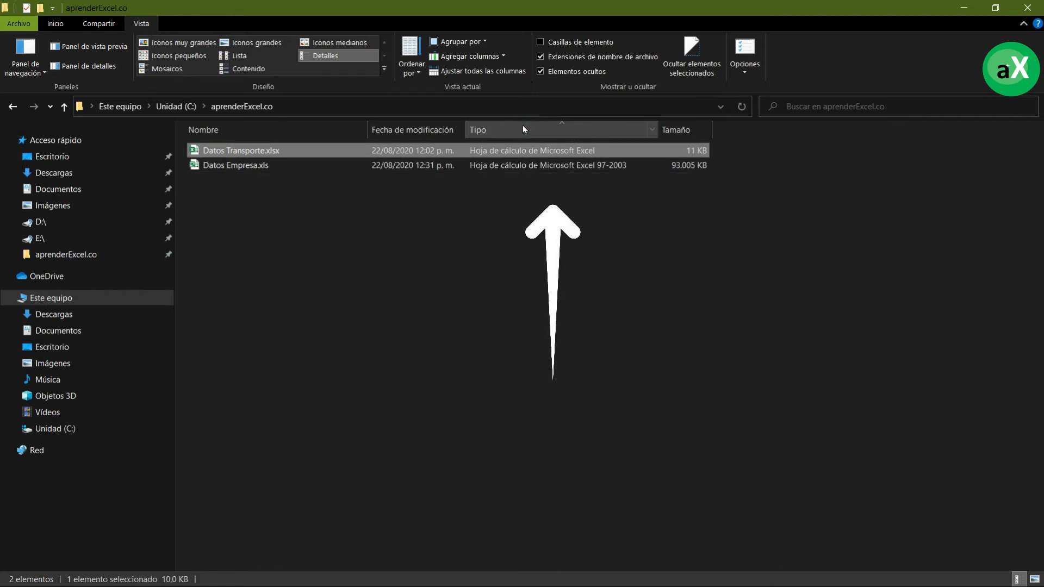
pyautogui.click(523, 131)
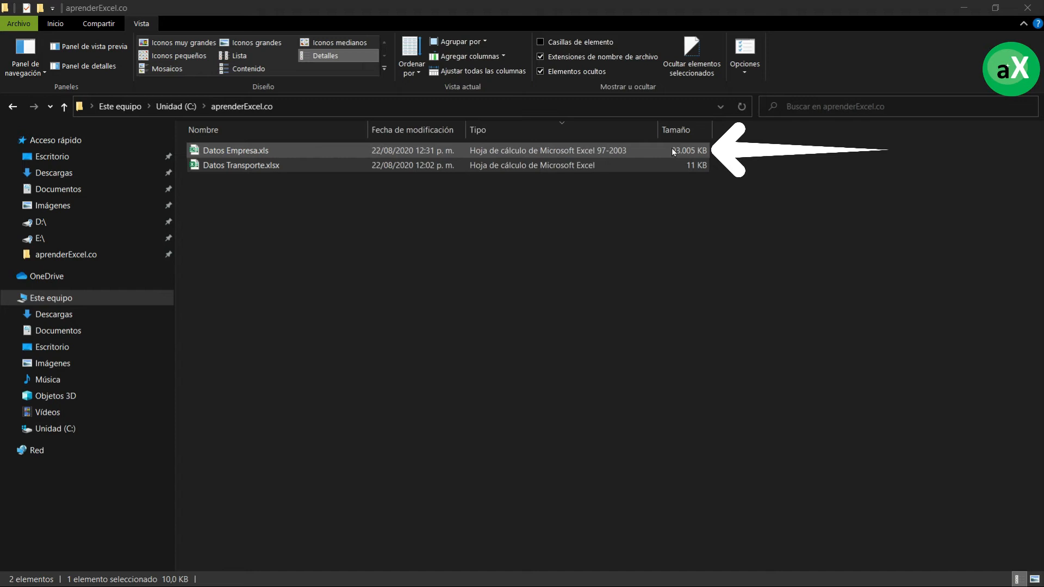
# Open Datos Empresa.xls and jump to the last column and last row of the HojaVisible sheet.
pyautogui.doubleClick(251, 155)
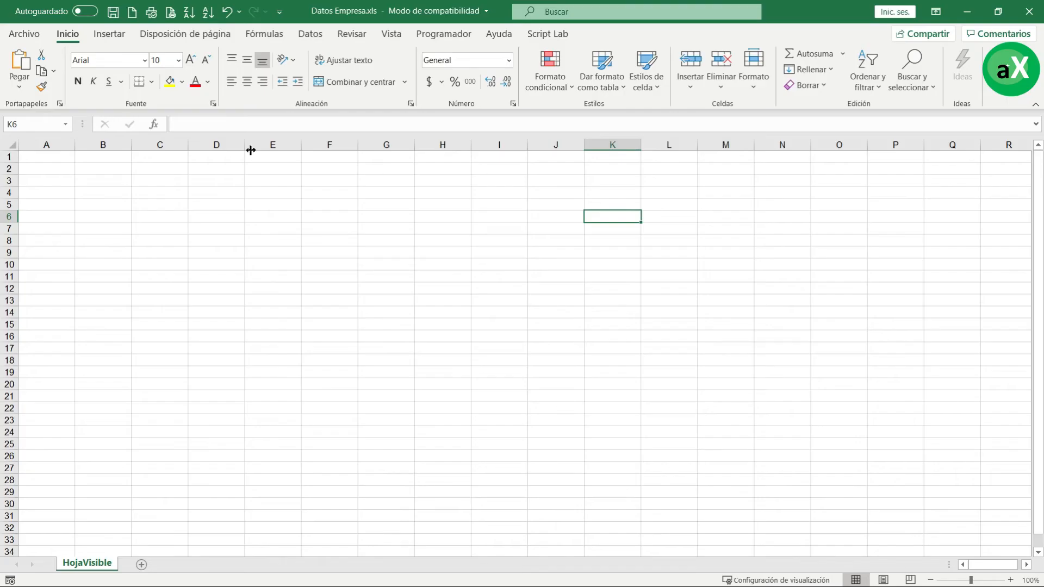
pyautogui.hotkey('ctrl', 'Right')
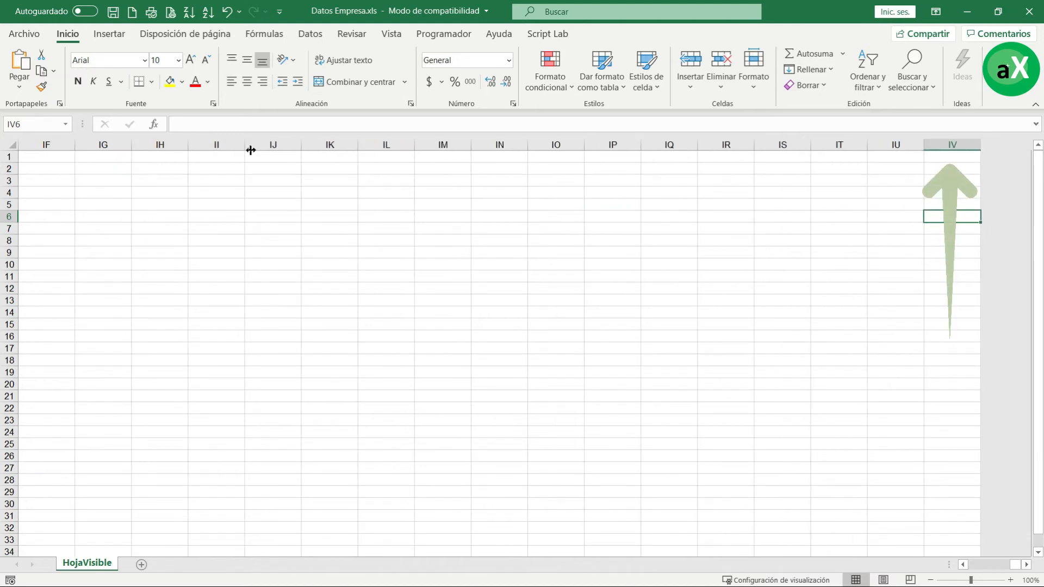
pyautogui.hotkey('ctrl', 'Down')
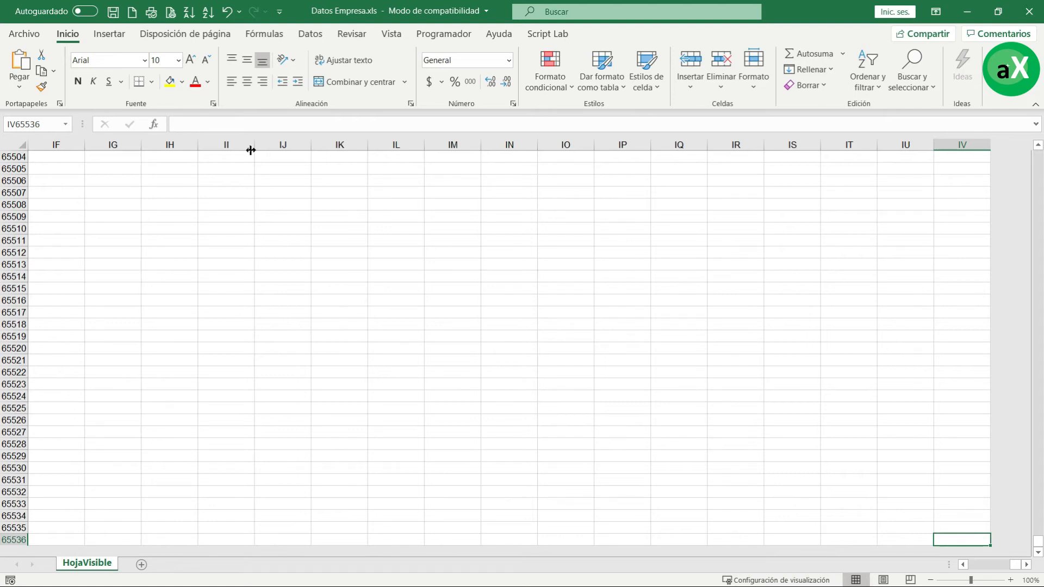
# Start saving a copy of the workbook in the Libro de Excel (*.xlsx) format.
pyautogui.click(24, 34)
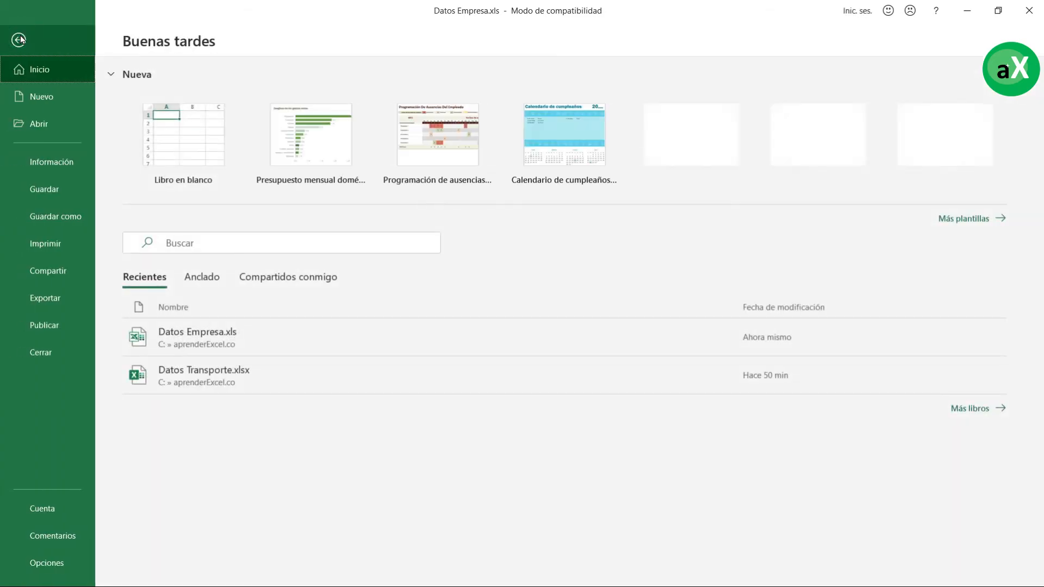
pyautogui.click(60, 218)
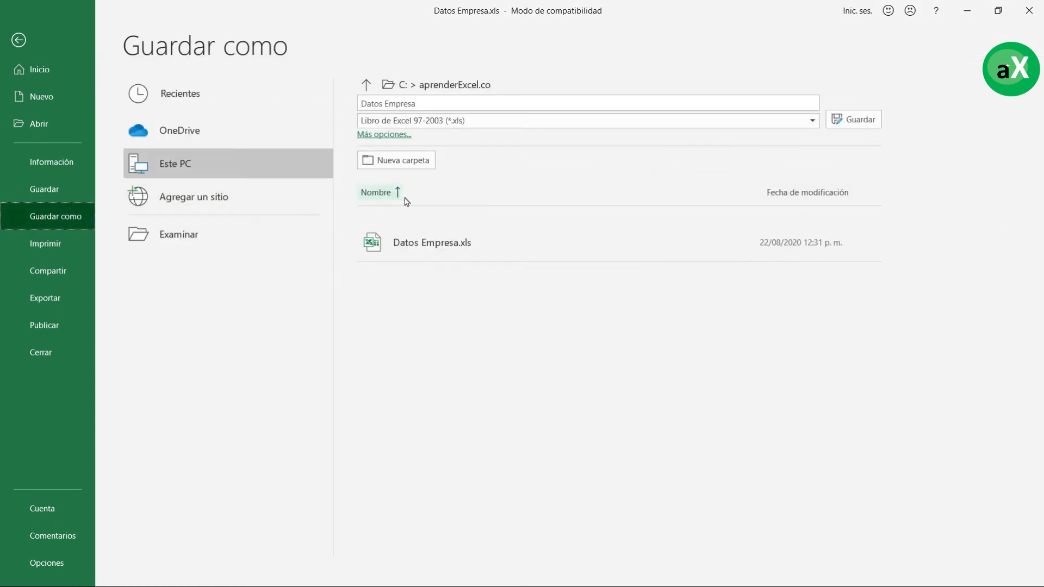
pyautogui.click(474, 126)
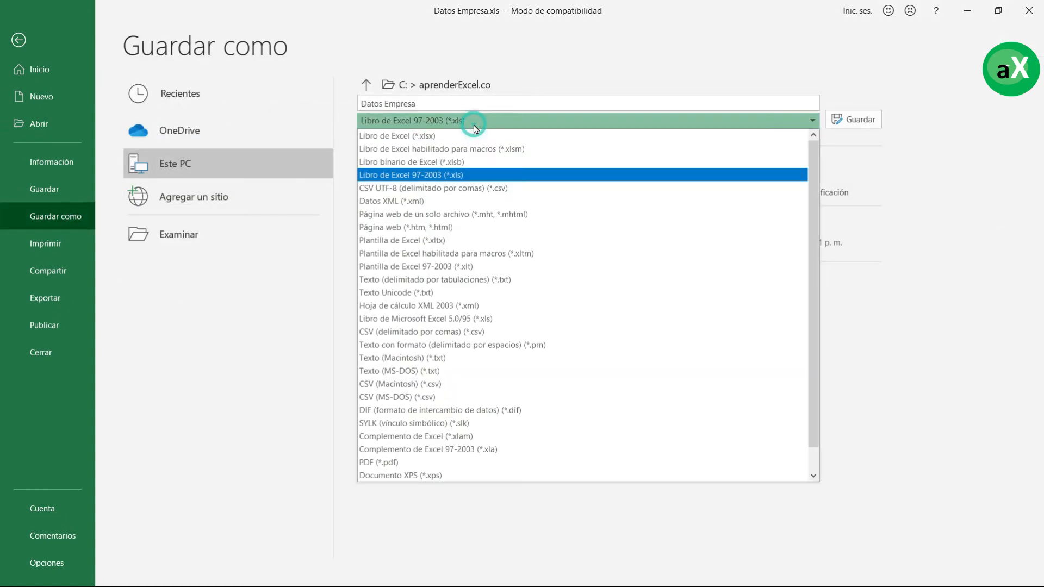
pyautogui.click(468, 134)
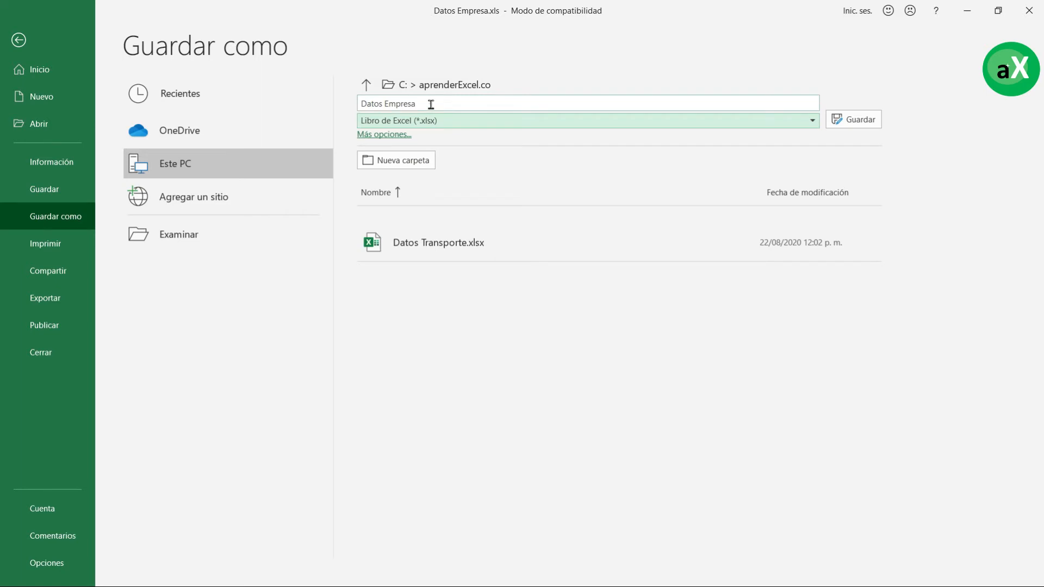
# Name the copy Datos Empresa ACTUALIZADO XLSX and save it, agreeing to keep it as a macro-free workbook.
pyautogui.click(430, 103)
pyautogui.click(431, 104)
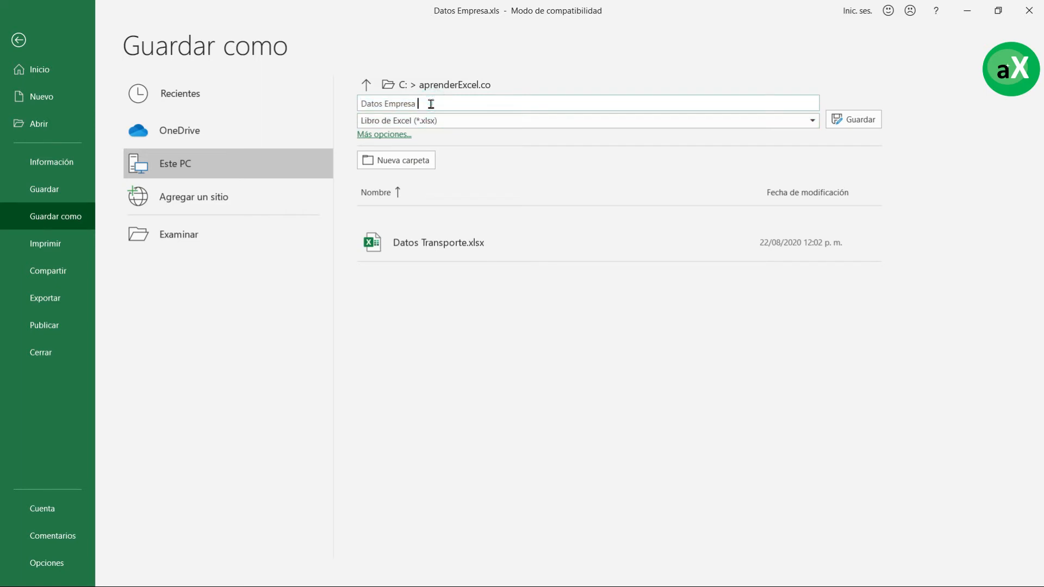
pyautogui.press('capslock')
pyautogui.write('A')
pyautogui.write('CTUALIZADO')
pyautogui.write(' XLS')
pyautogui.write('S')
pyautogui.press('BackSpace')
pyautogui.write('X')
pyautogui.click(851, 122)
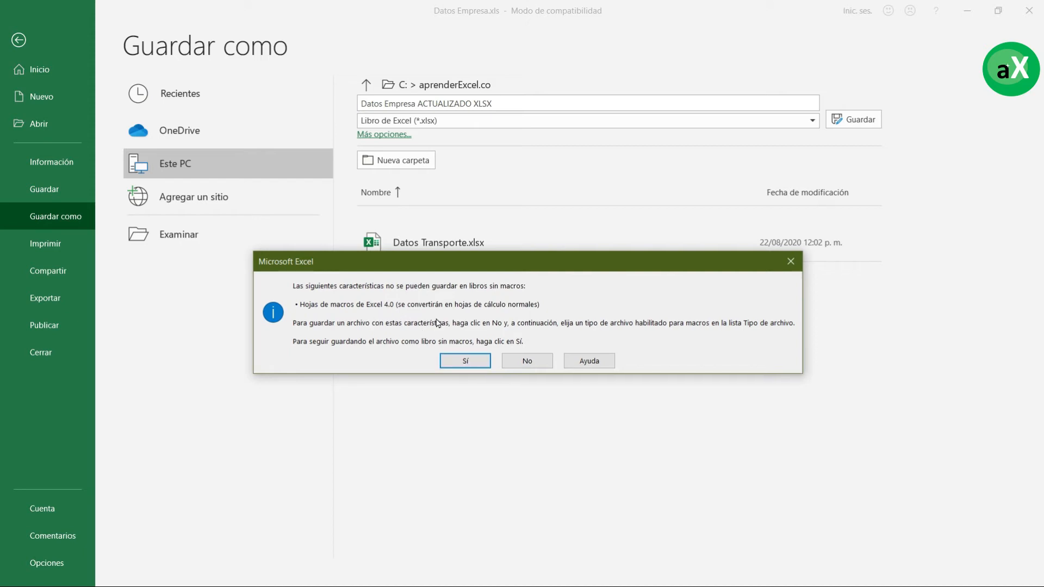
pyautogui.click(465, 362)
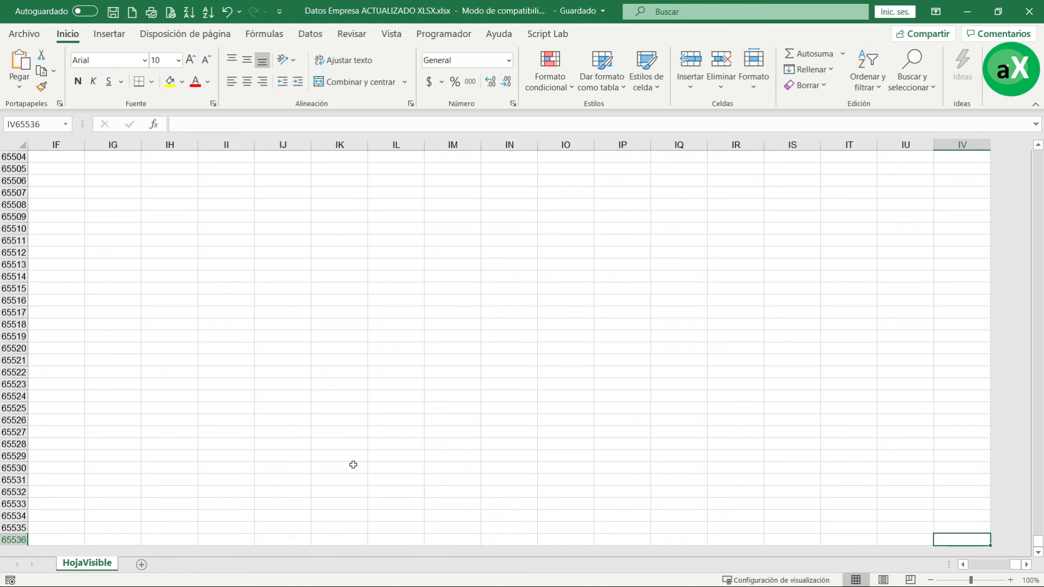
# Close the workbook and sort the folder's files by Nombre to compare their sizes.
pyautogui.click(1029, 11)
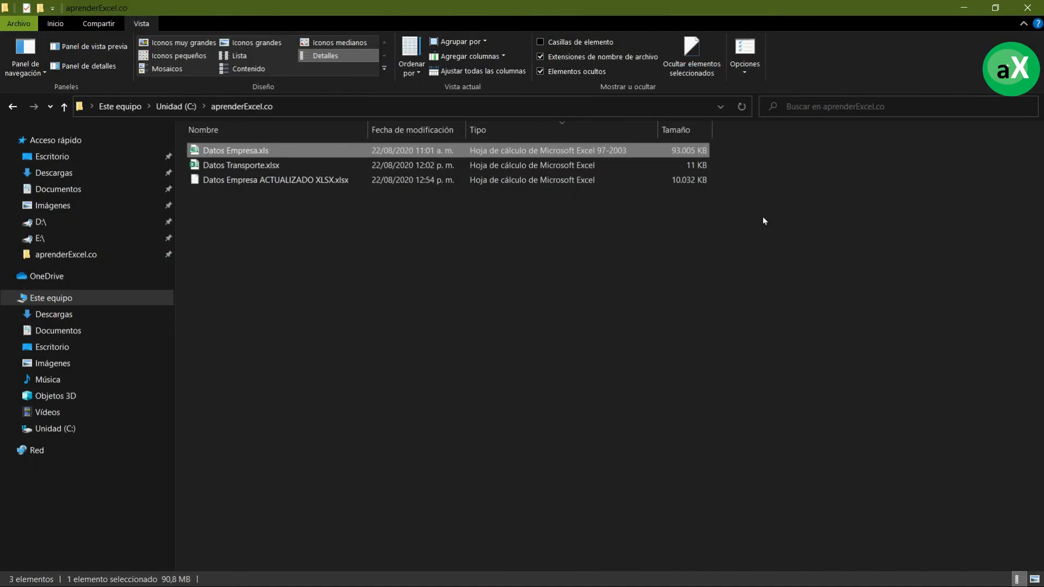
pyautogui.click(247, 130)
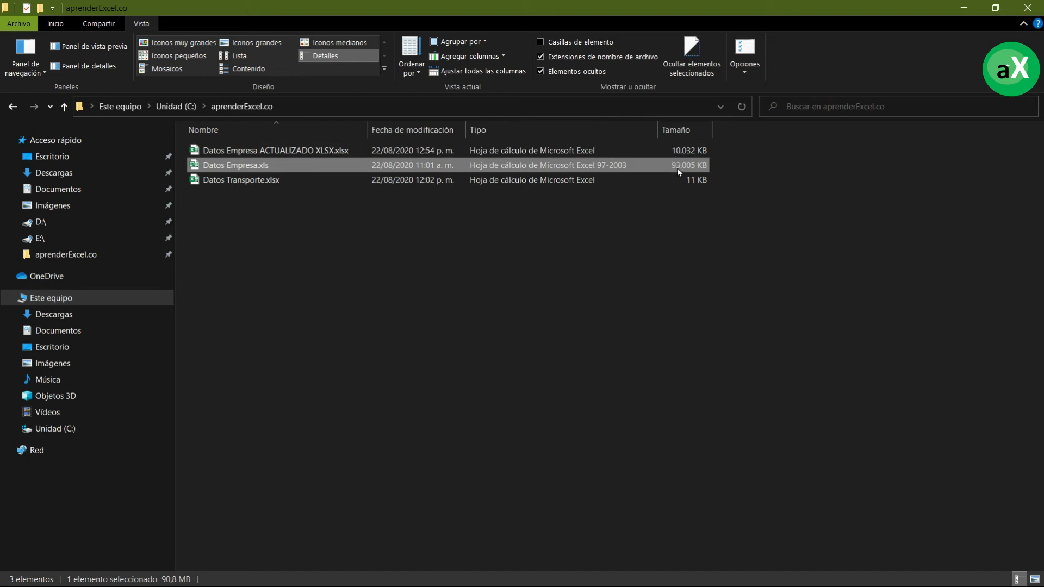
pyautogui.click(673, 140)
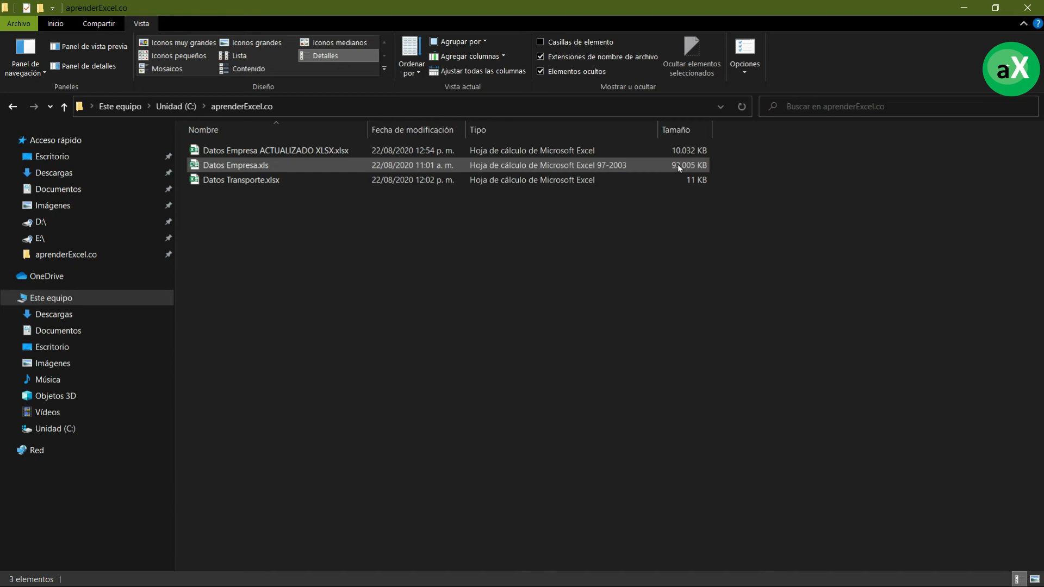
# Open Datos Empresa ACTUALIZADO XLSX.xlsx, jump to the sheet's last column and last row, and close the workbook.
pyautogui.doubleClick(331, 150)
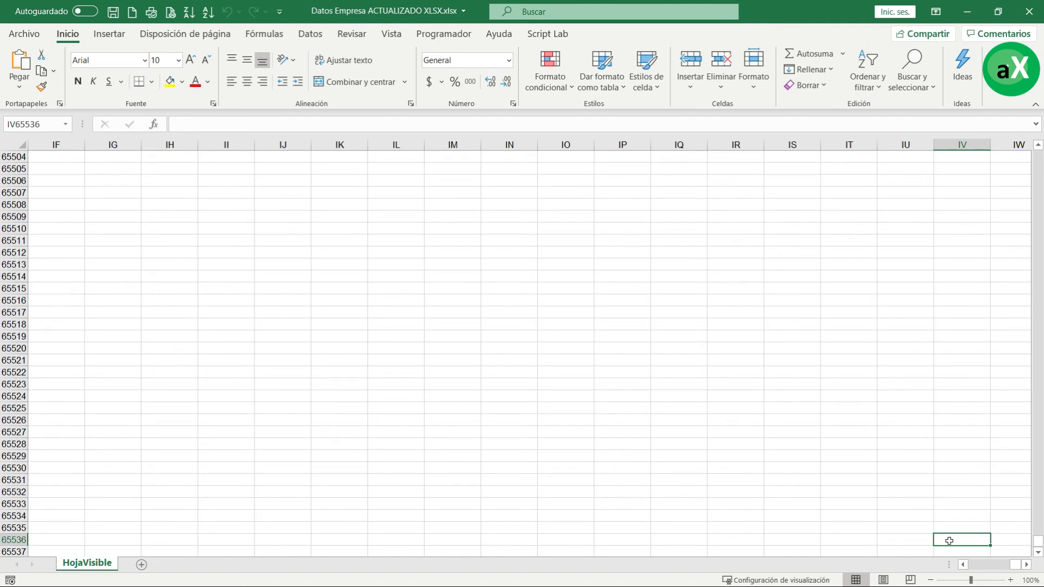
pyautogui.hotkey('ctrl', 'Right')
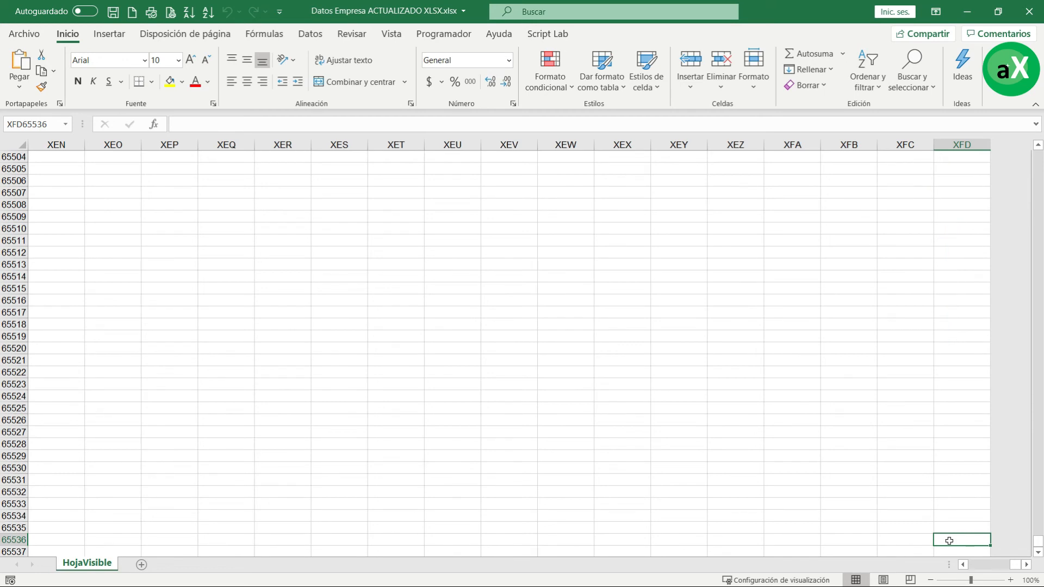
pyautogui.hotkey('ctrl', 'Down')
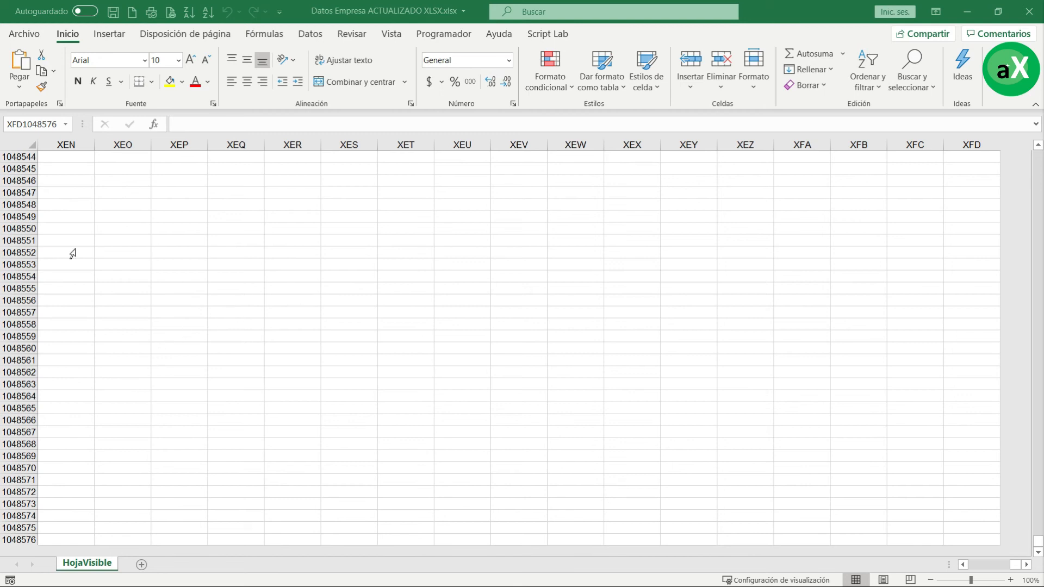
pyautogui.click(1029, 11)
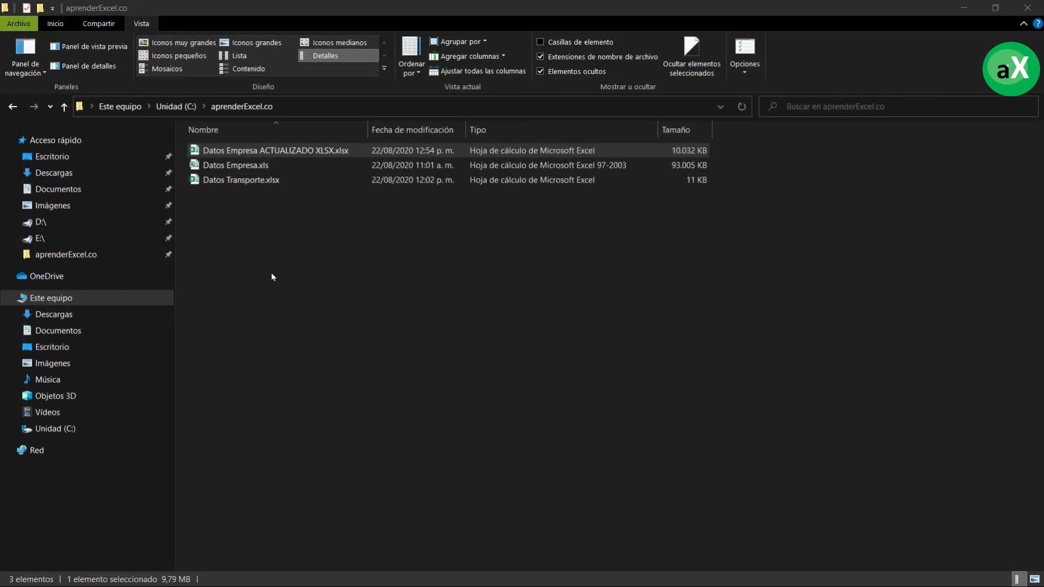
# Open the Datos Transporte.xlsx workbook from the aprenderExcel.co folder.
pyautogui.click(239, 166)
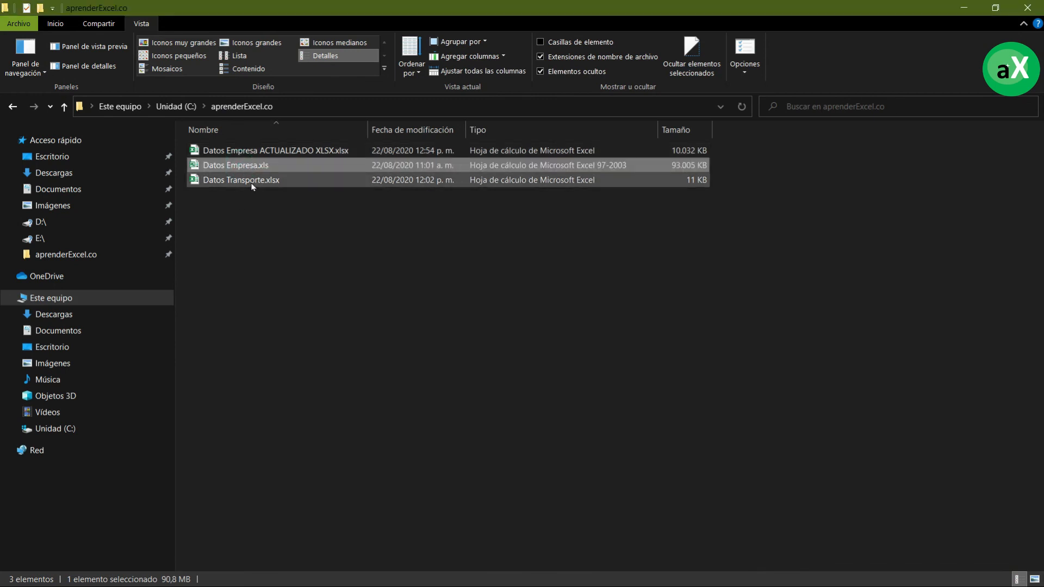
pyautogui.click(252, 182)
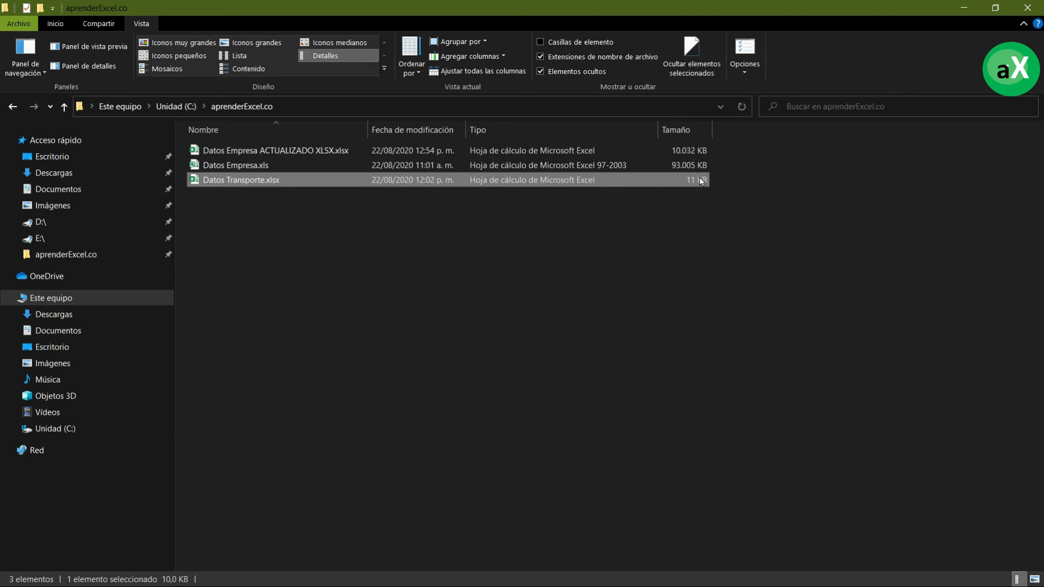
pyautogui.doubleClick(270, 181)
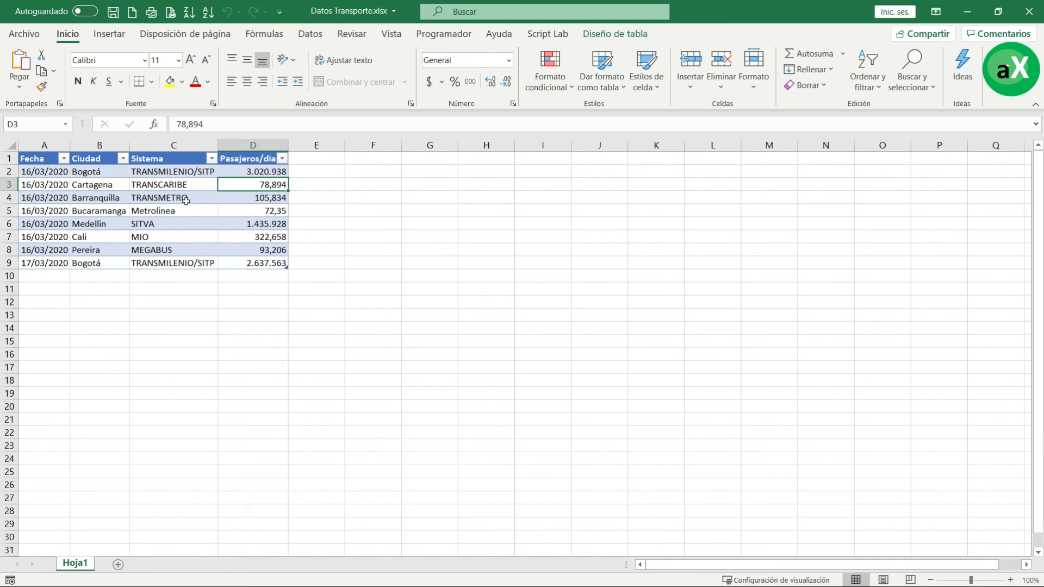
# Select F6 outside the transport table, D3 inside it and F4 outside it to check when table design options are offered.
pyautogui.click(368, 223)
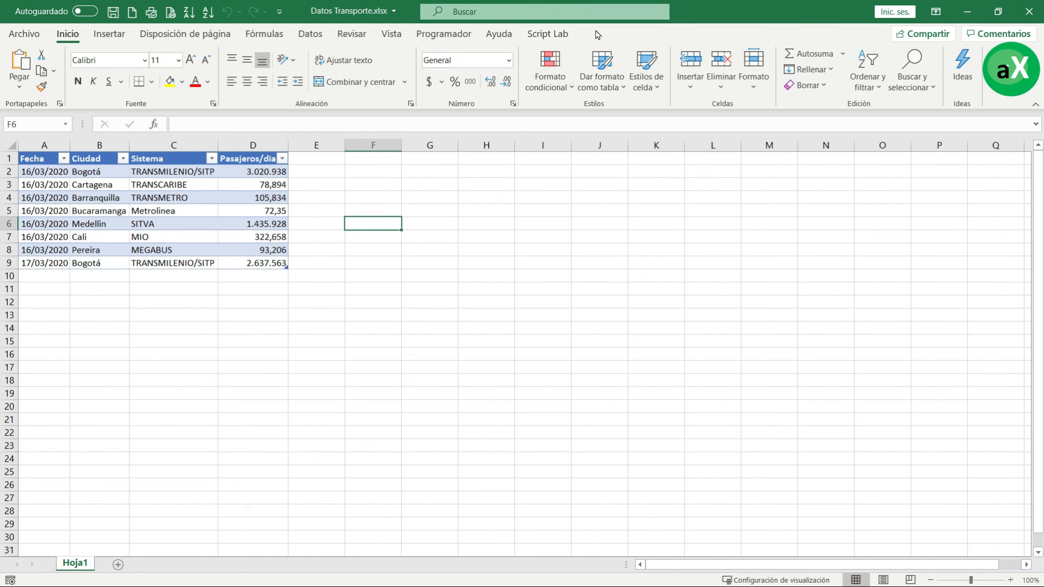
pyautogui.click(261, 184)
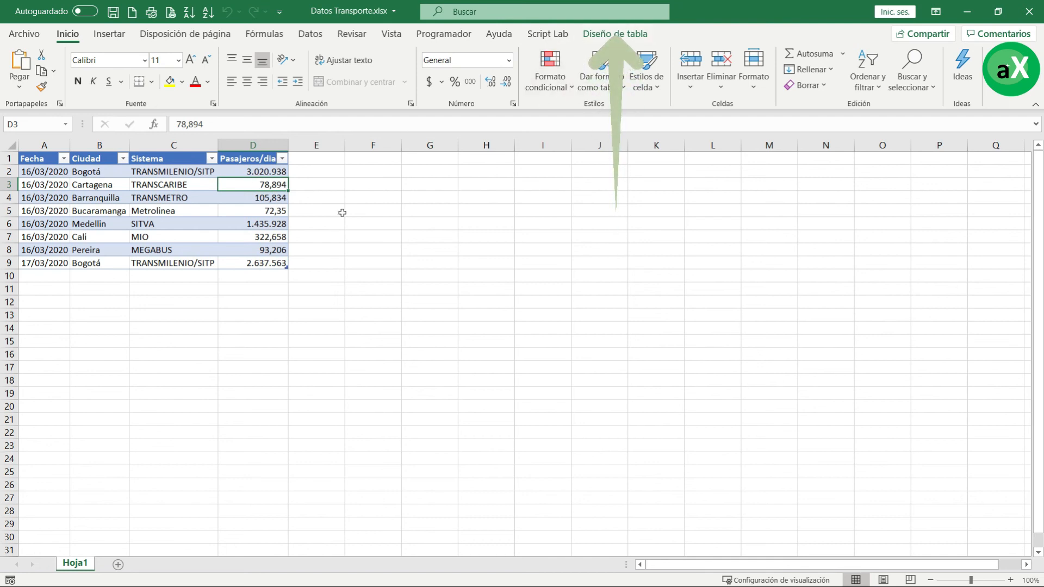
pyautogui.click(361, 196)
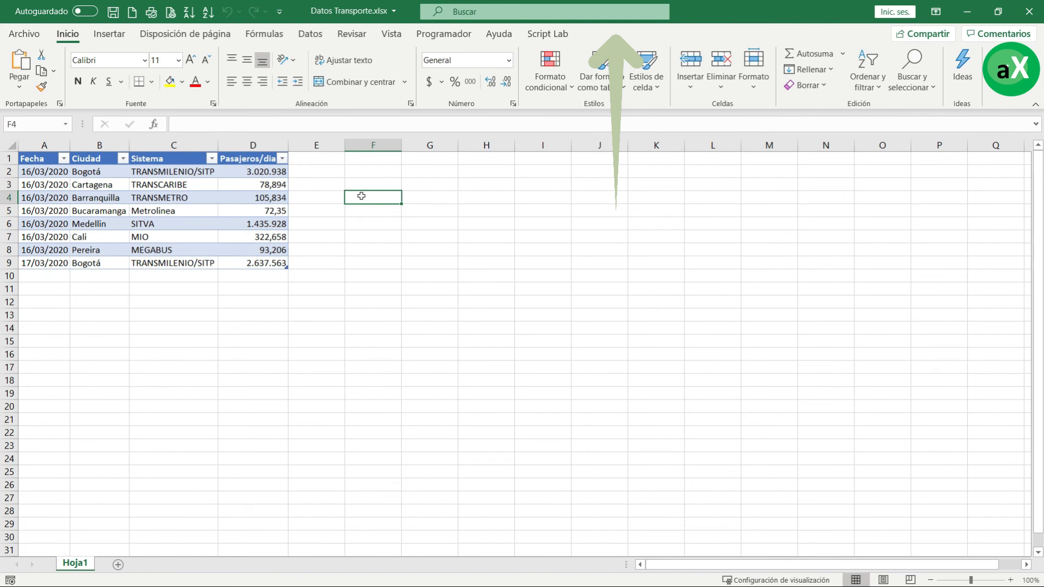
# Save a copy of the workbook in Libro de Microsoft Excel 5.0/95 (*.xls) format as Datos Transporte version ANTIGUA XLS.
pyautogui.click(24, 35)
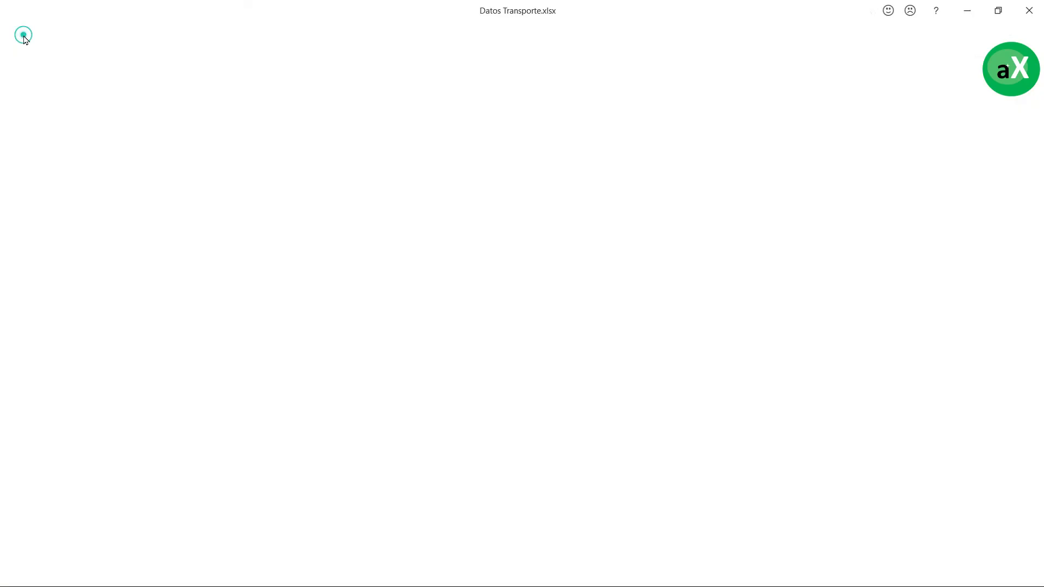
pyautogui.click(61, 214)
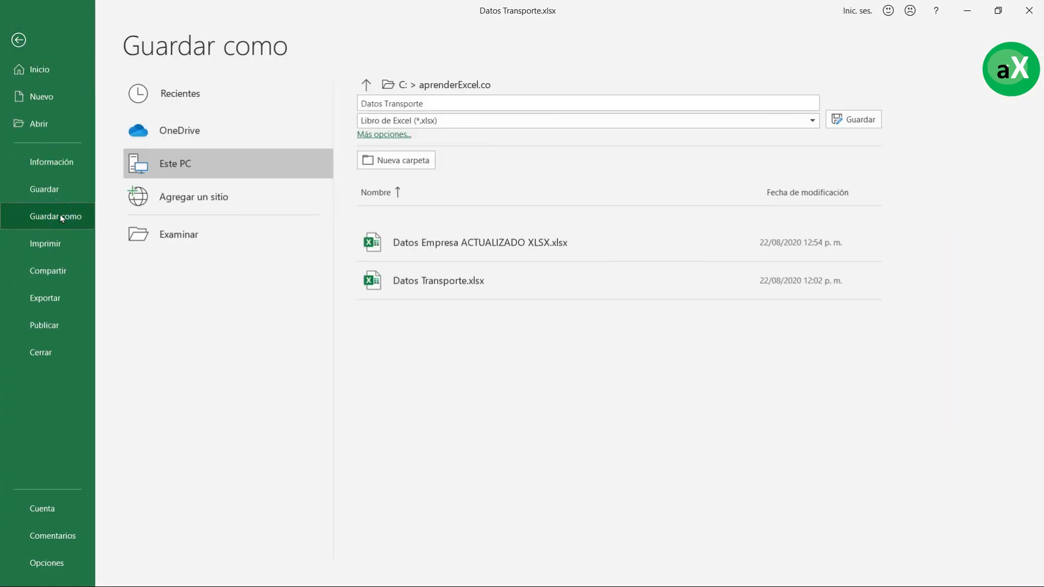
pyautogui.click(444, 123)
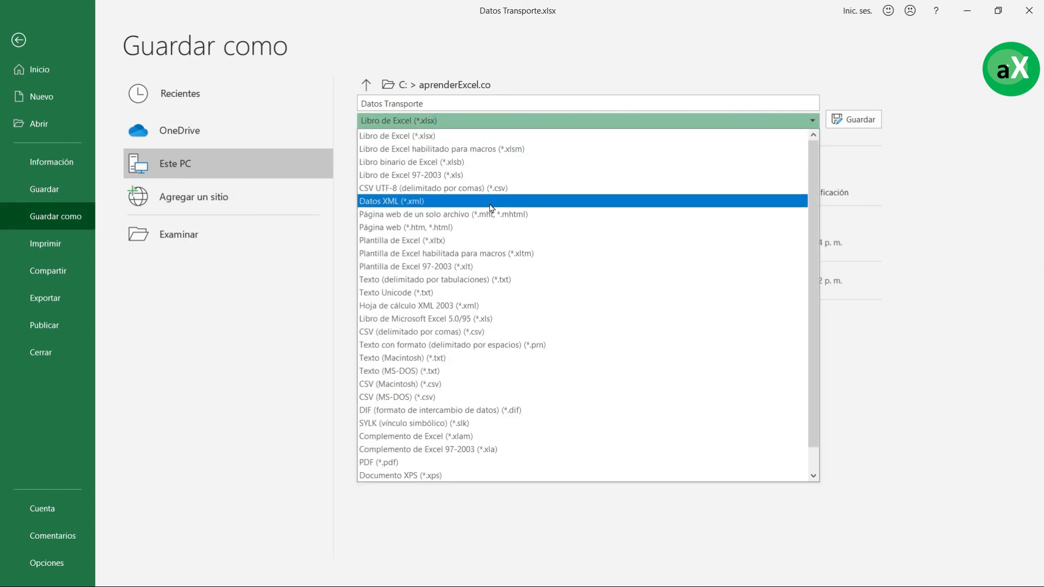
pyautogui.click(449, 320)
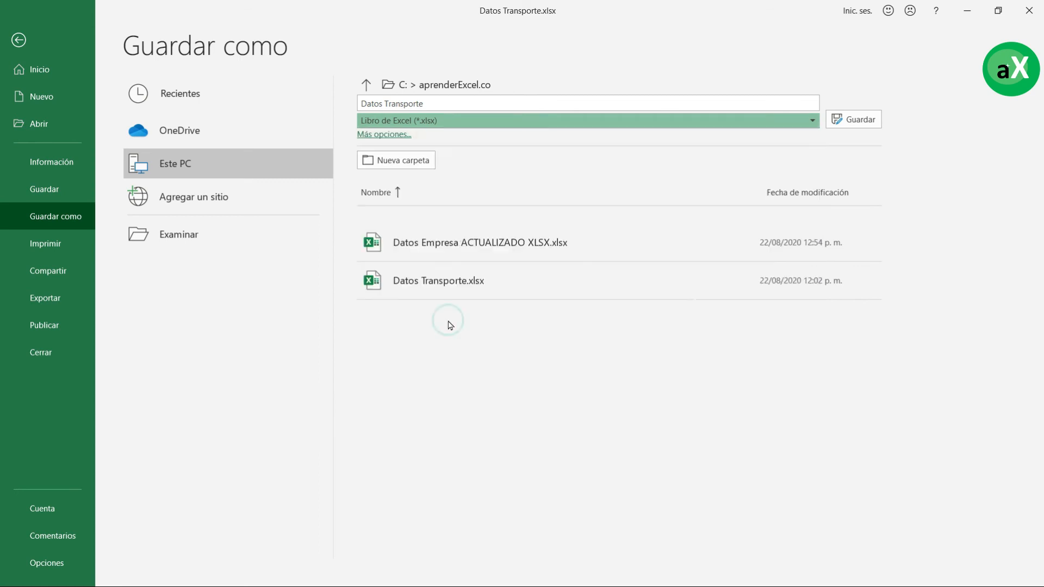
pyautogui.click(426, 103)
pyautogui.click(436, 104)
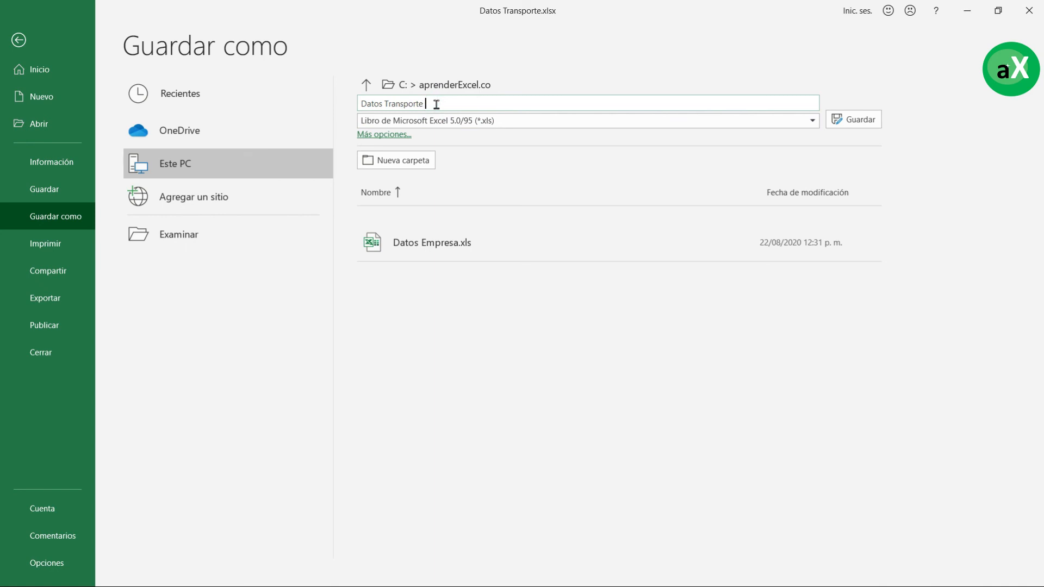
pyautogui.press('capslock')
pyautogui.write('version')
pyautogui.press('capslock')
pyautogui.write('ANTIGUA XLS')
pyautogui.click(863, 122)
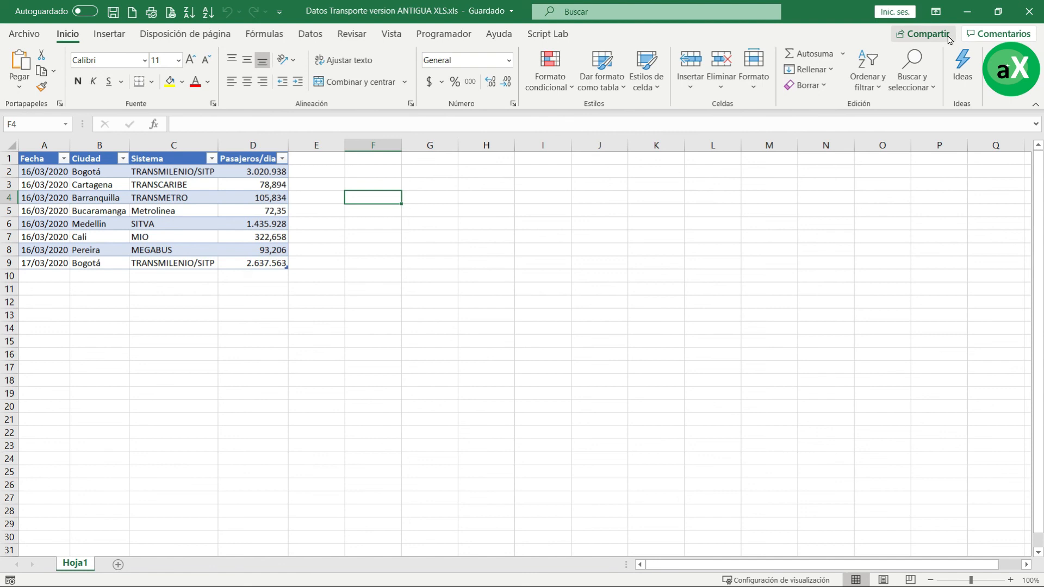
# Jump to the sheet's last column and last row from J8, selecting the whole last column and the whole last row.
pyautogui.click(586, 252)
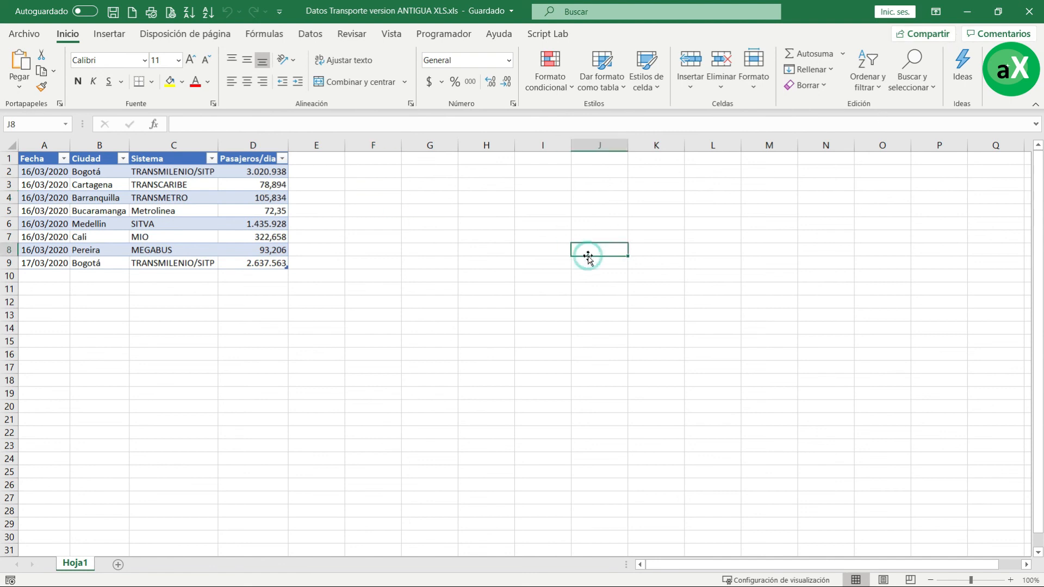
pyautogui.hotkey('ctrl', 'Right')
pyautogui.hotkey('ctrl', 'Down')
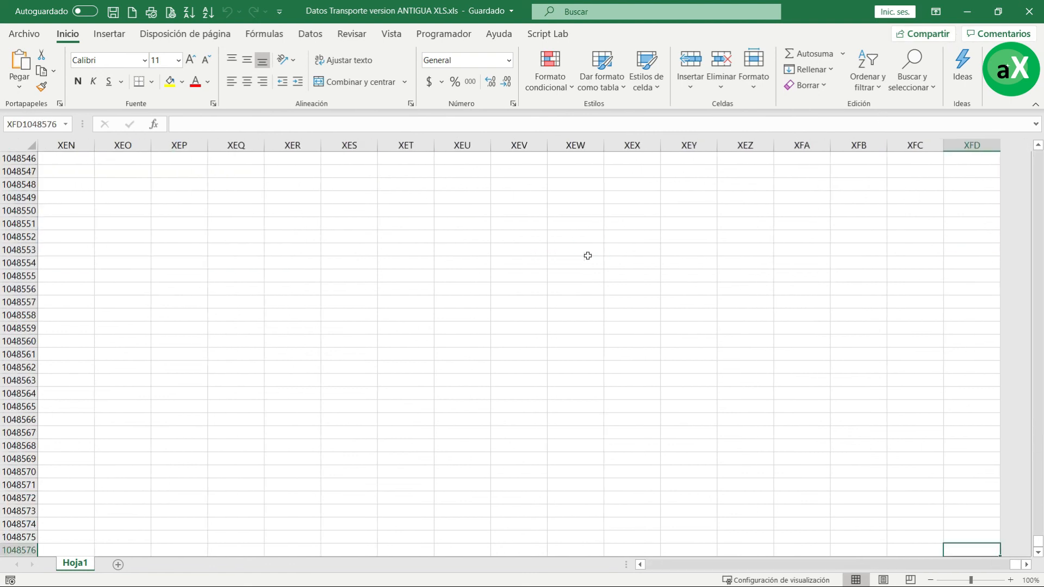
pyautogui.click(963, 145)
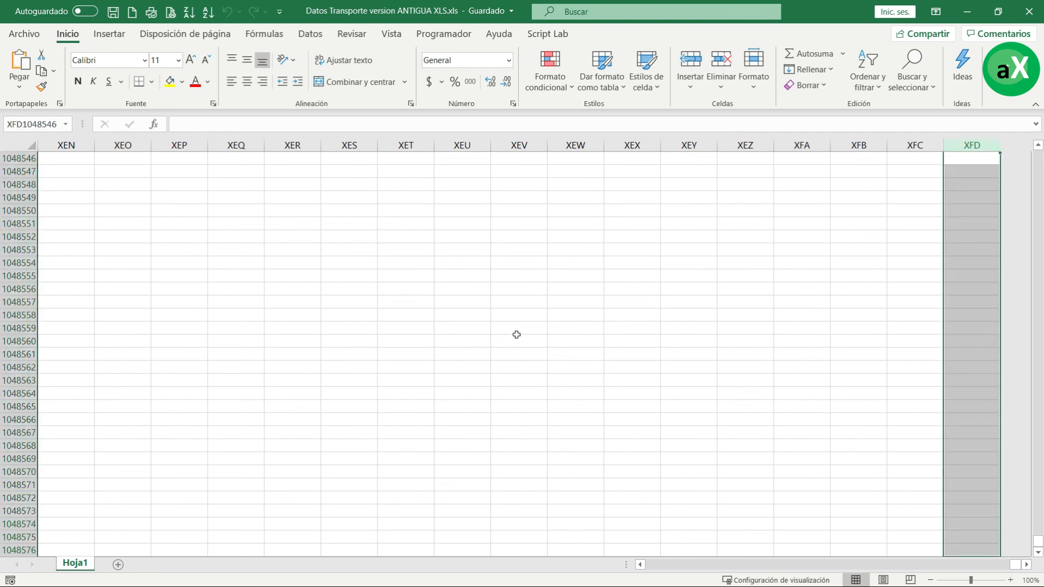
pyautogui.click(21, 550)
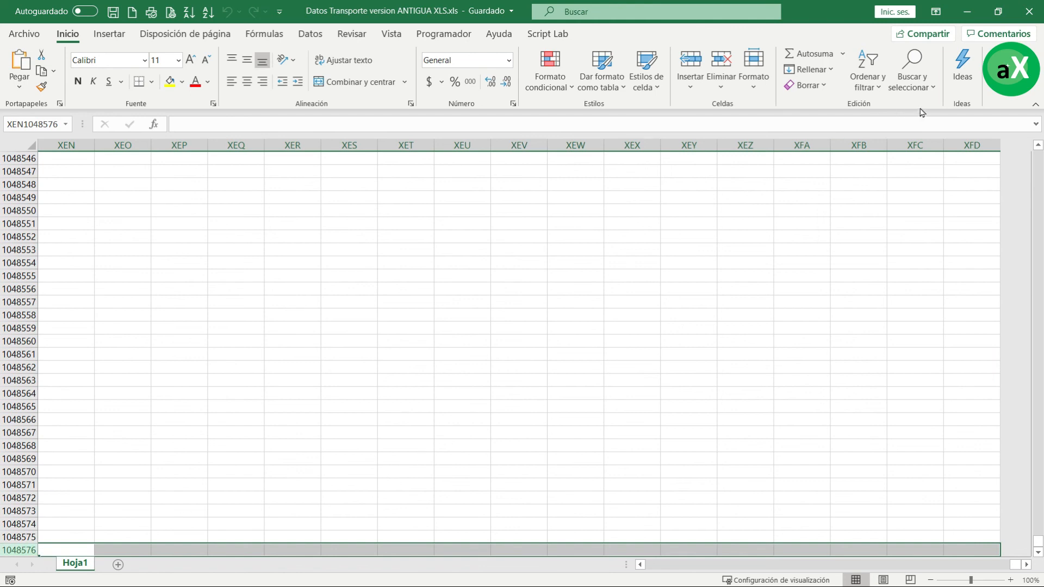
# Close the workbook and reopen Datos Transporte version ANTIGUA XLS.xls from the aprenderExcel.co folder.
pyautogui.click(1029, 11)
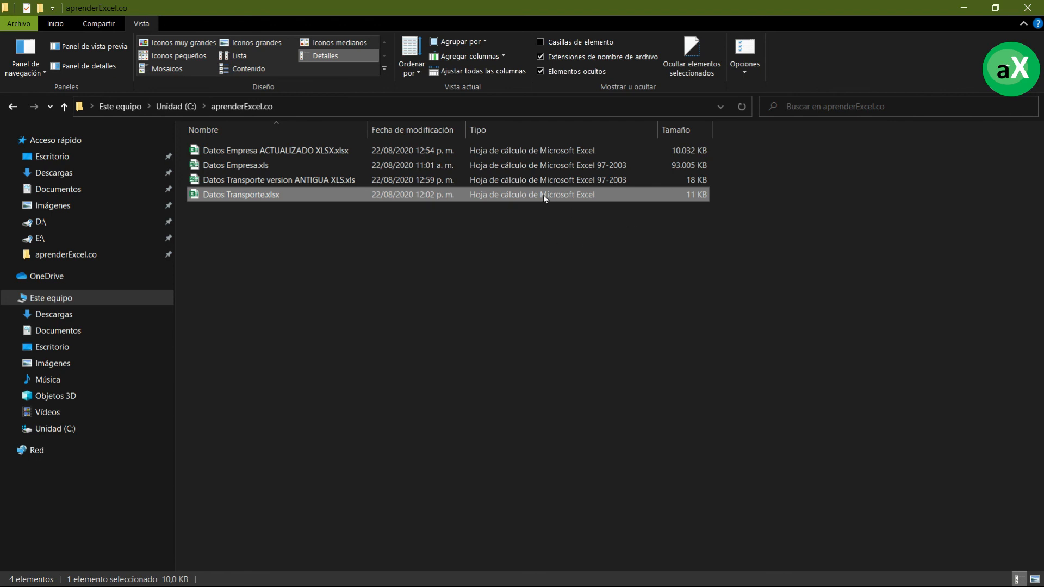
pyautogui.click(552, 180)
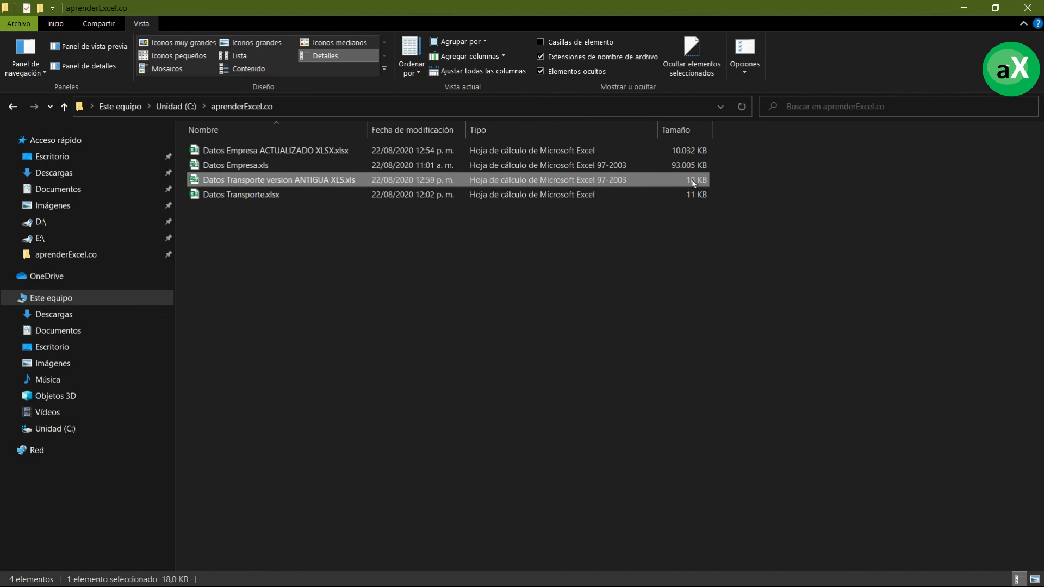
pyautogui.doubleClick(351, 180)
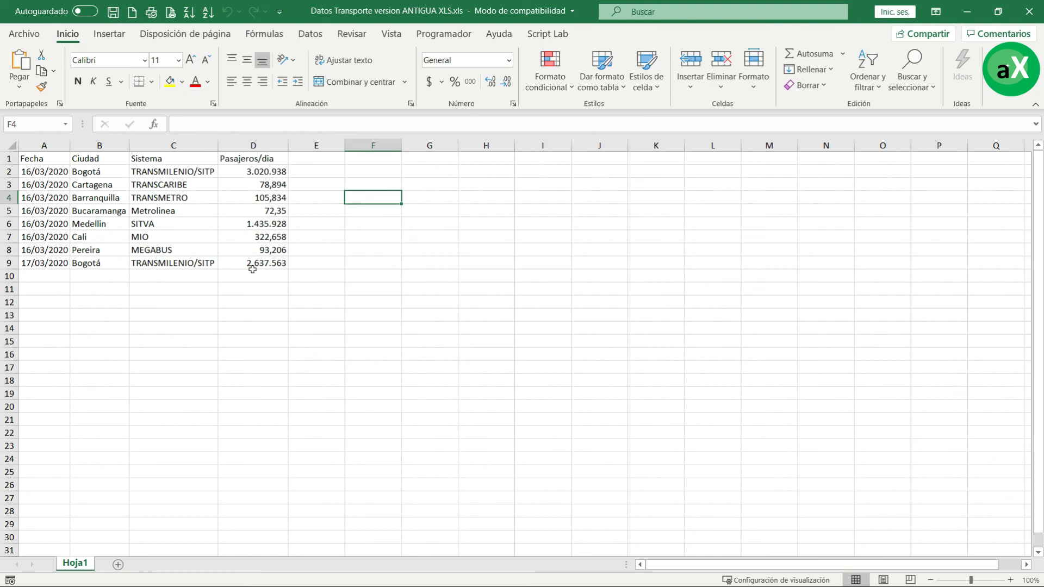
# Jump to the last column and last row of the reopened .xls sheet to check its limits.
pyautogui.hotkey('ctrl', 'Right')
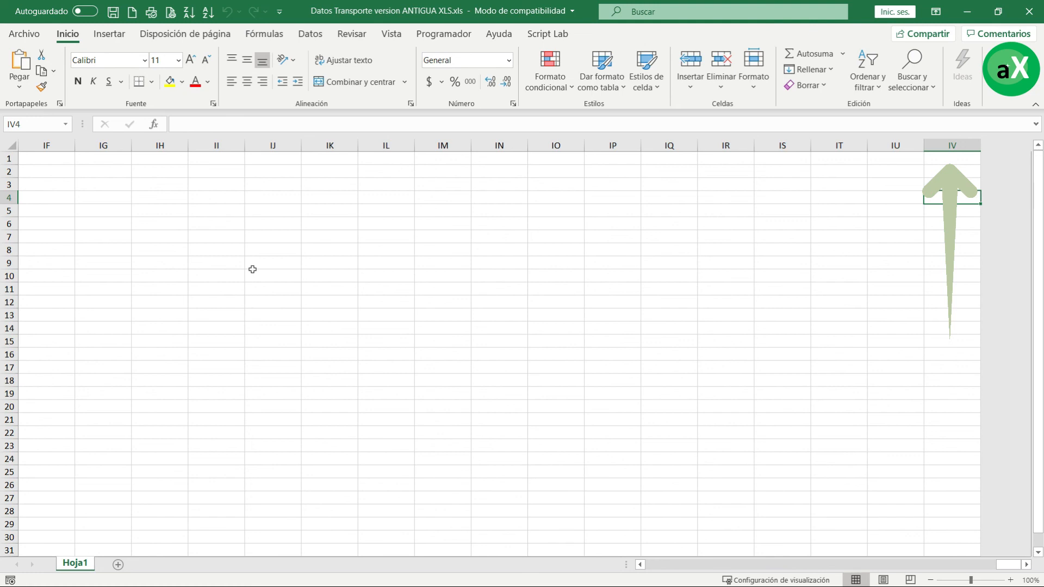
pyautogui.hotkey('ctrl', 'Down')
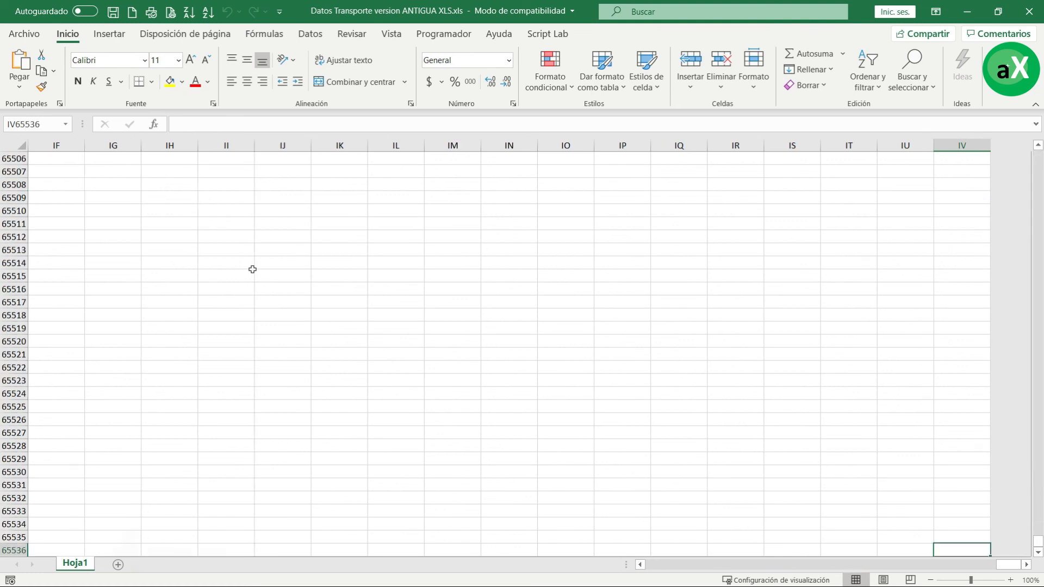